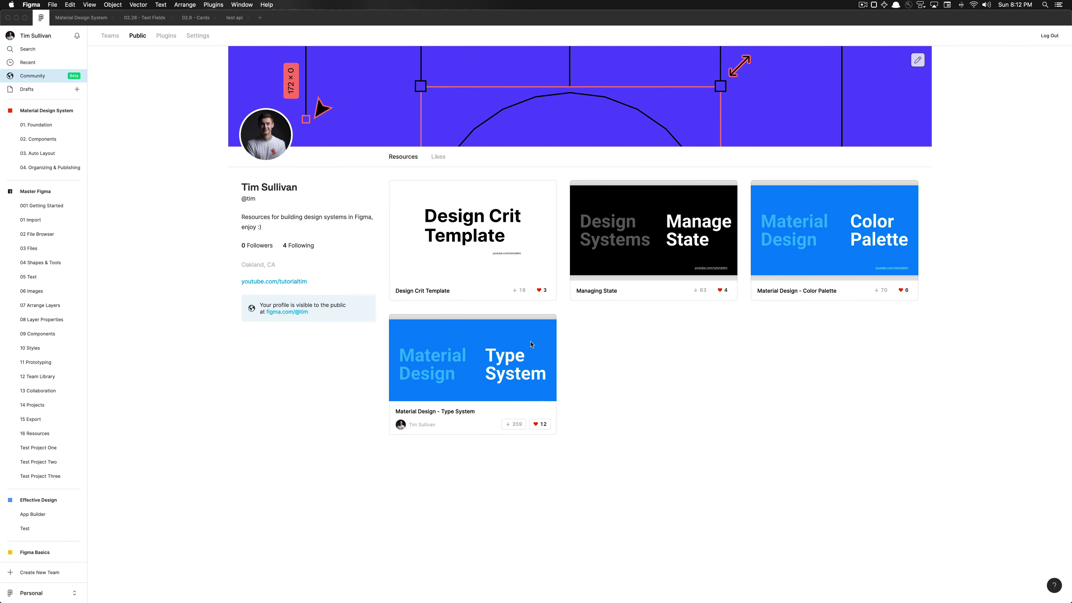
# Open the Figma Community feed from the left sidebar.
pyautogui.click(47, 76)
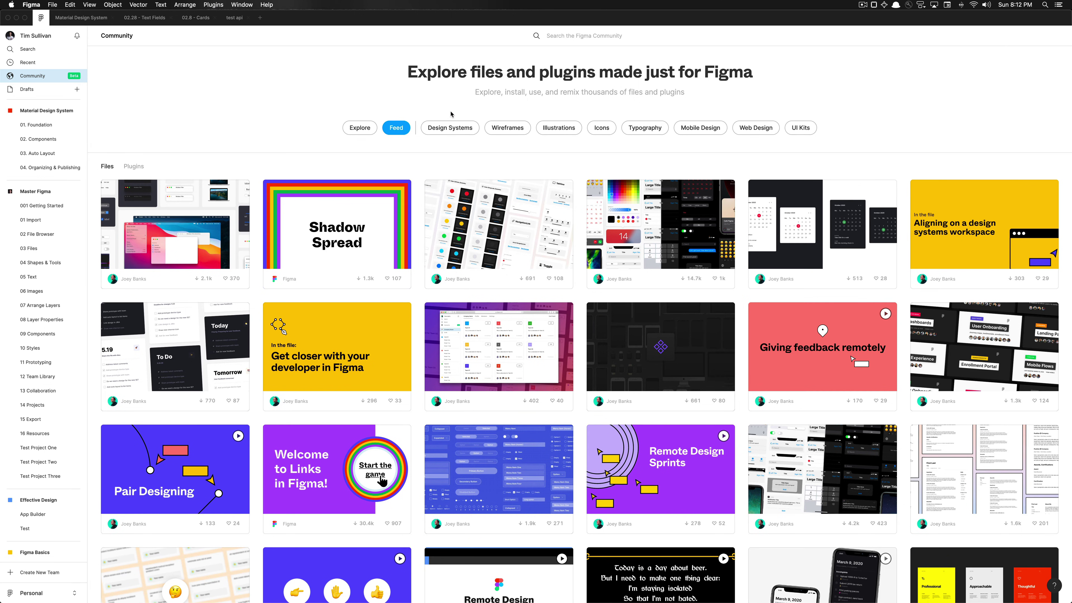
# Filter Community to Design Systems, compare the Files and Plugins listings, then show All.
pyautogui.click(451, 127)
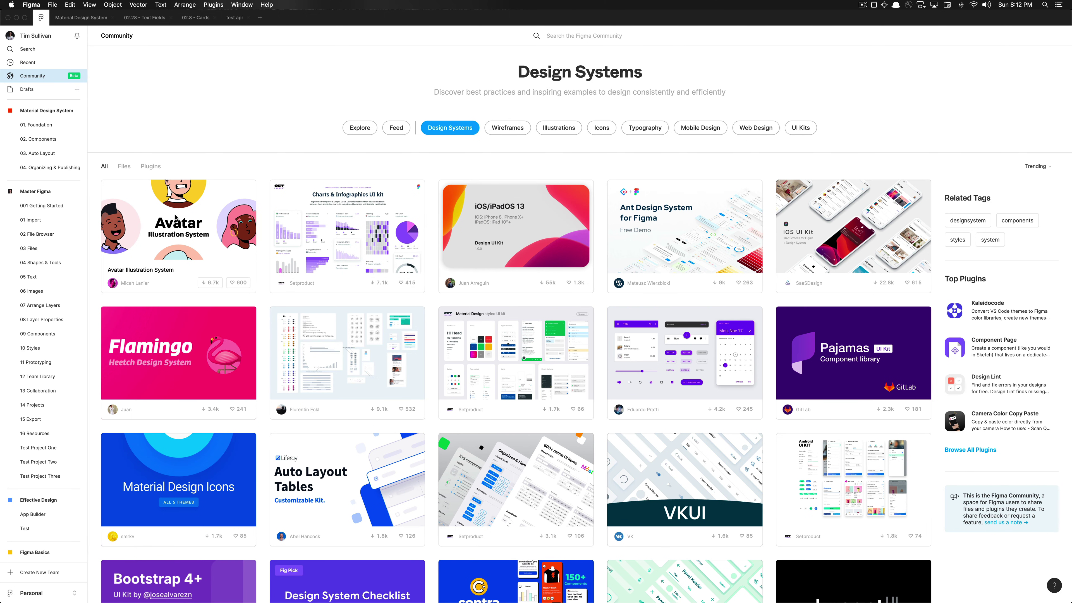
pyautogui.click(124, 166)
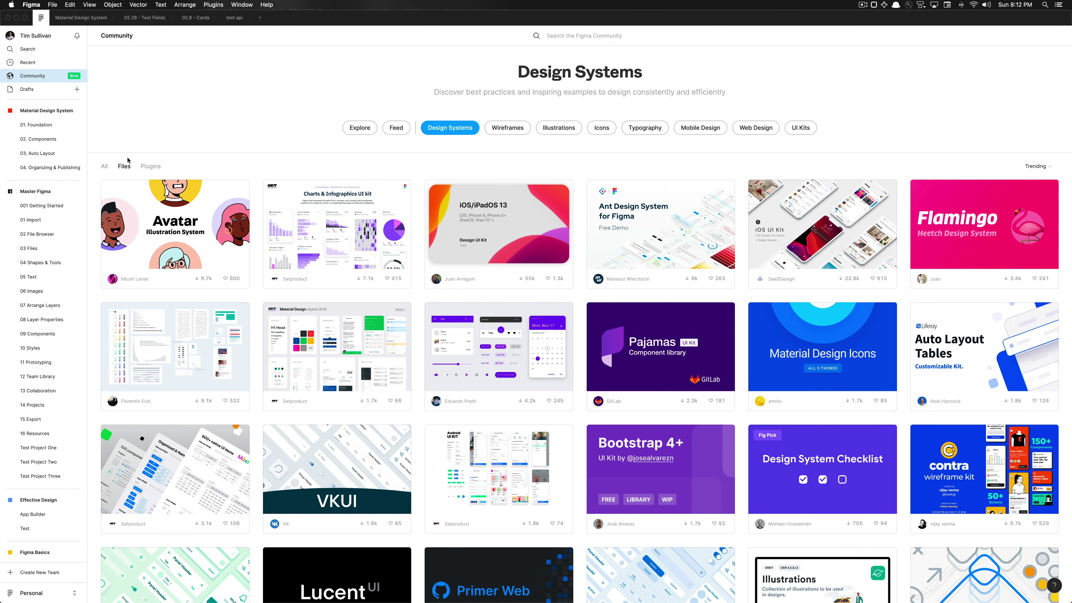
pyautogui.click(151, 166)
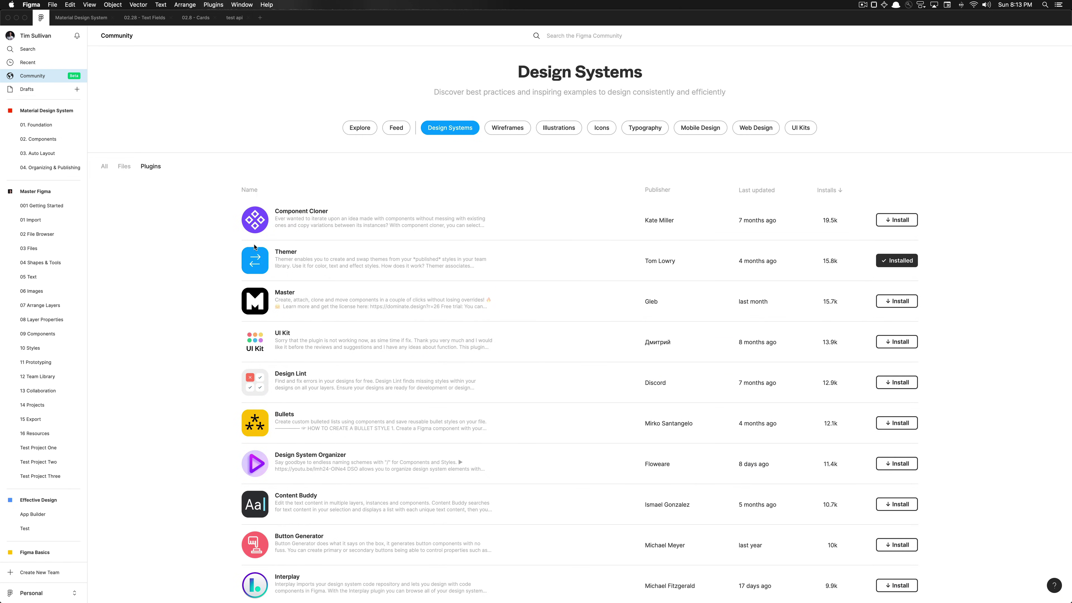
pyautogui.click(103, 167)
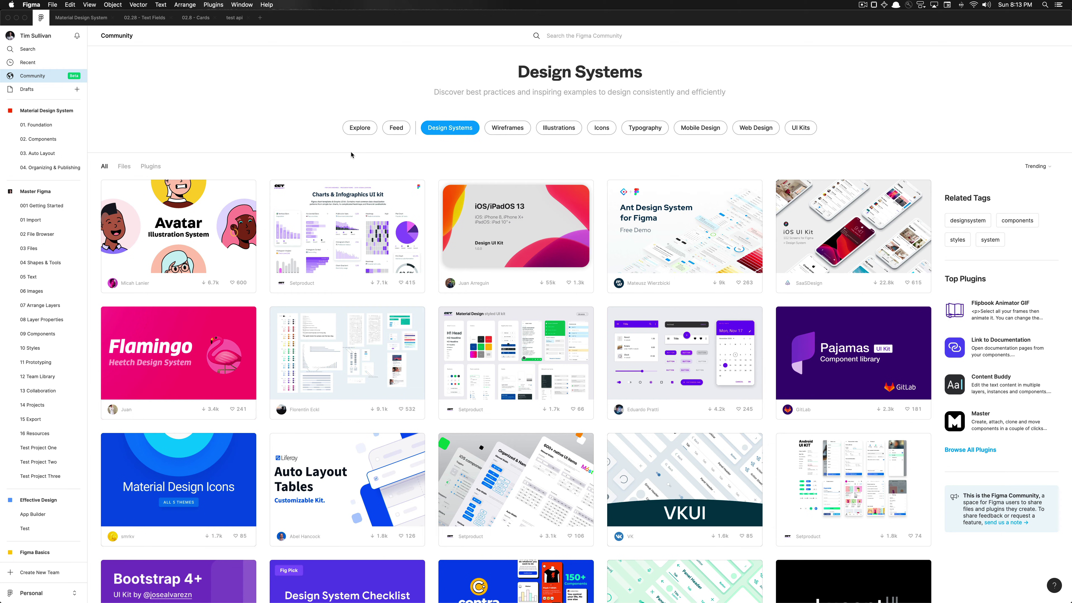
# Browse Wireframes, Illustrations, Icons, Typography, Mobile Design, Web Design and UI Kits, then return to Explore.
pyautogui.click(506, 128)
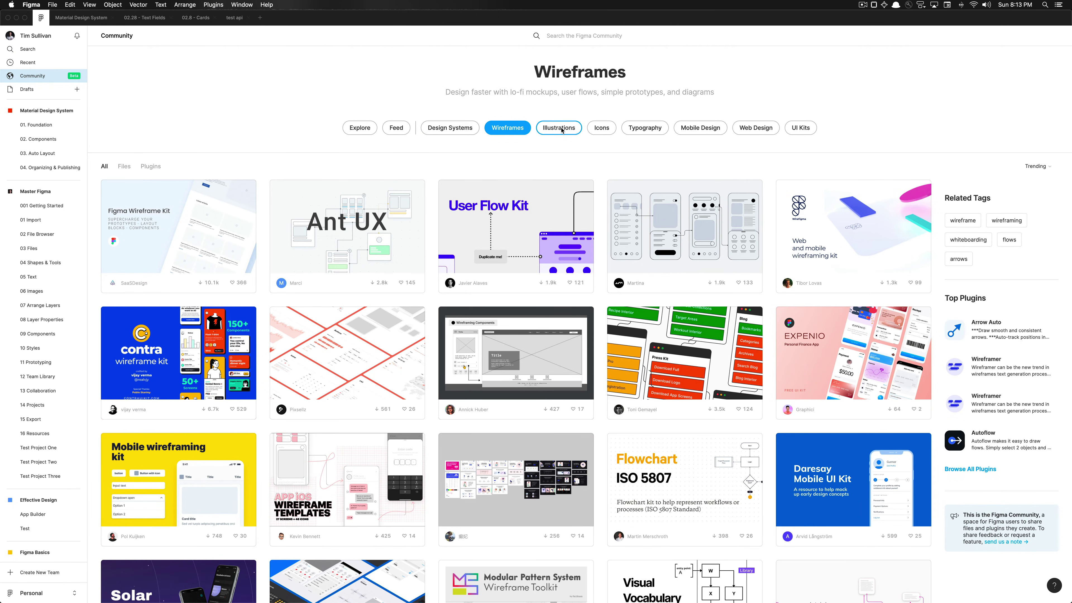
pyautogui.click(562, 128)
pyautogui.click(594, 134)
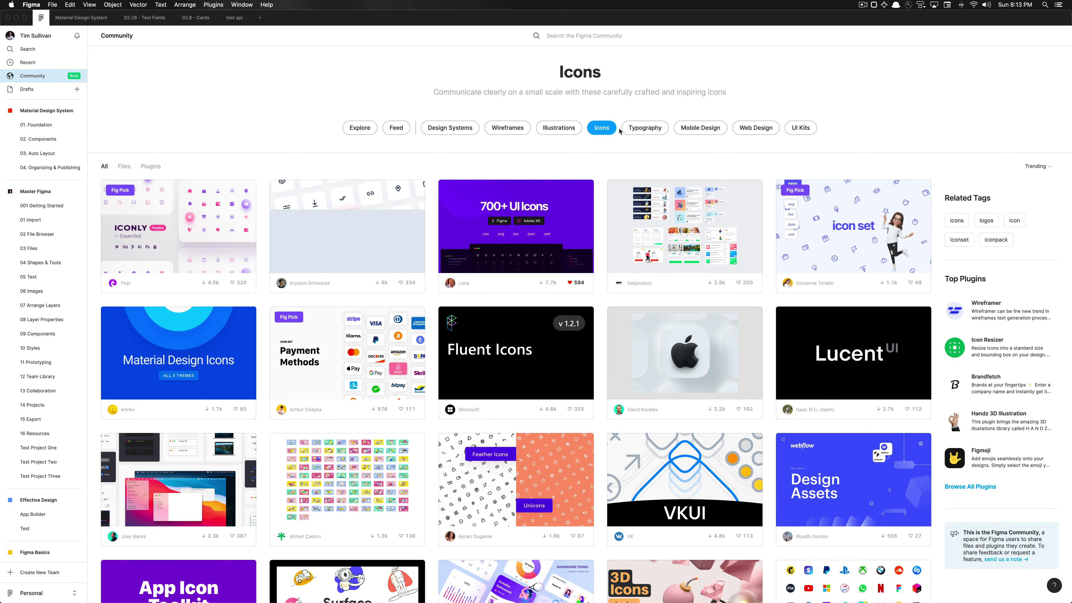
pyautogui.click(642, 132)
pyautogui.click(692, 130)
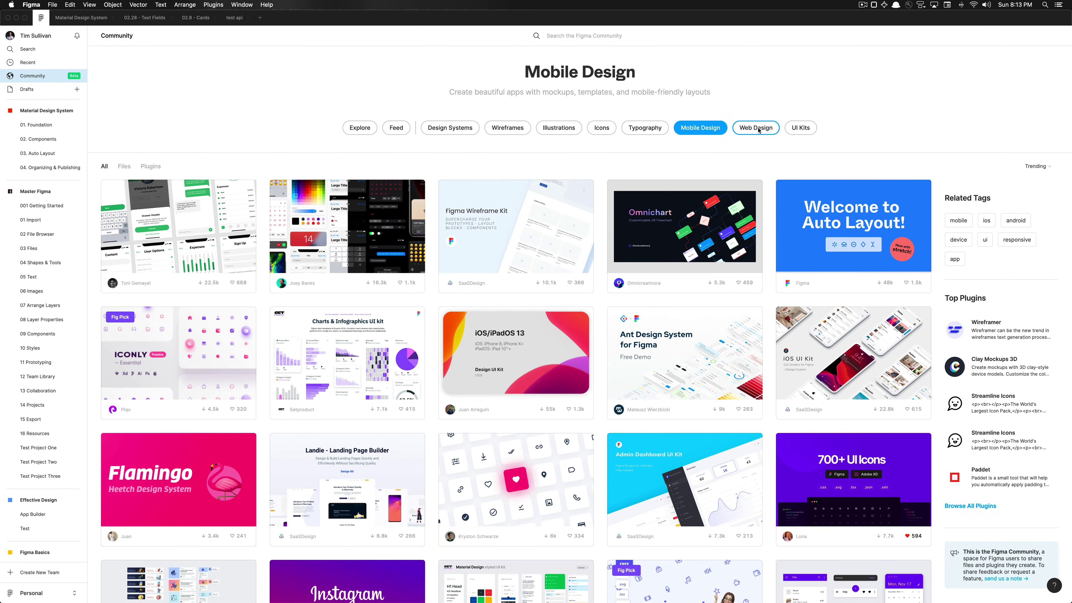
pyautogui.click(758, 130)
pyautogui.click(801, 130)
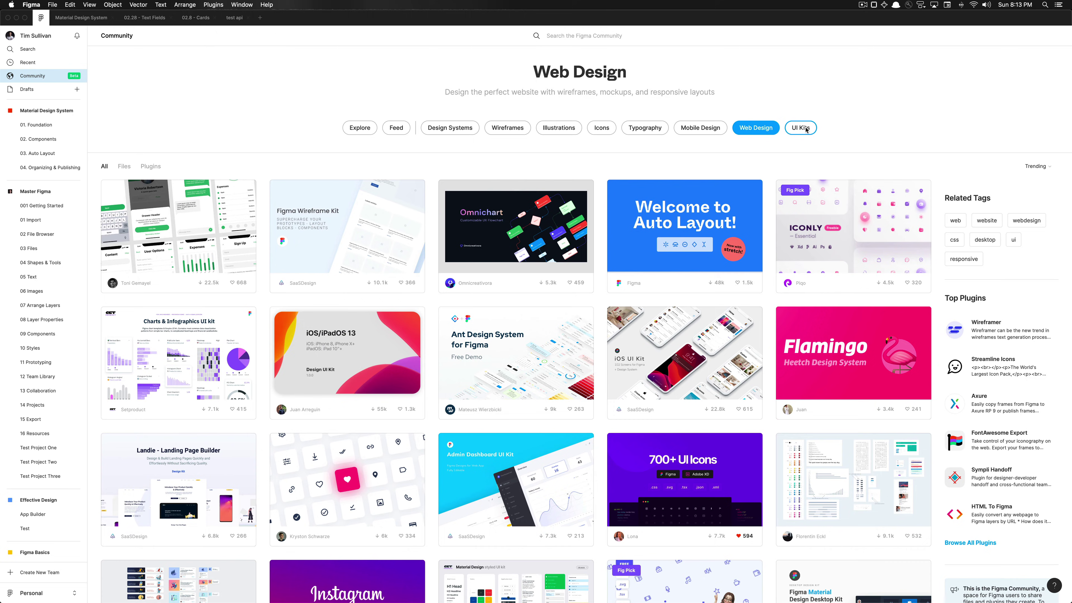
pyautogui.click(757, 132)
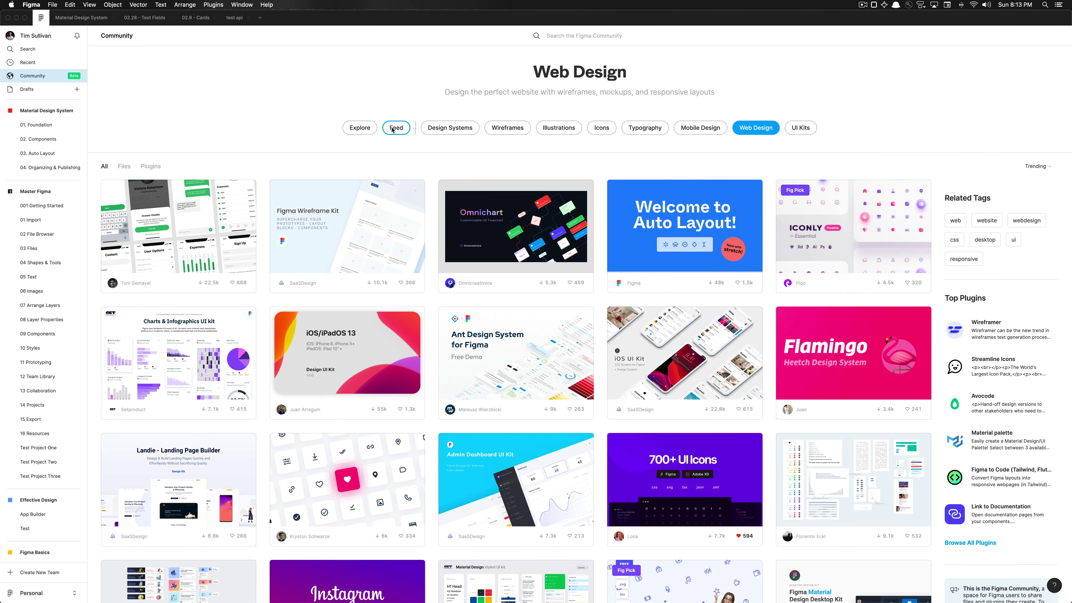
pyautogui.click(346, 132)
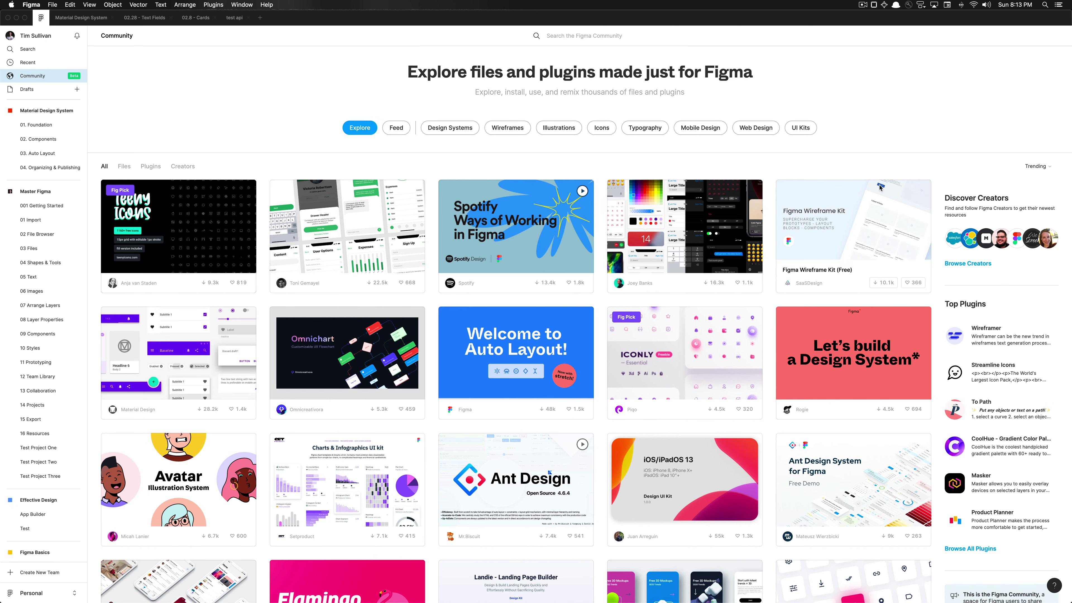
# Switch between the Files, Plugins and Creators listings, settling on Creators.
pyautogui.click(1044, 168)
pyautogui.click(1043, 168)
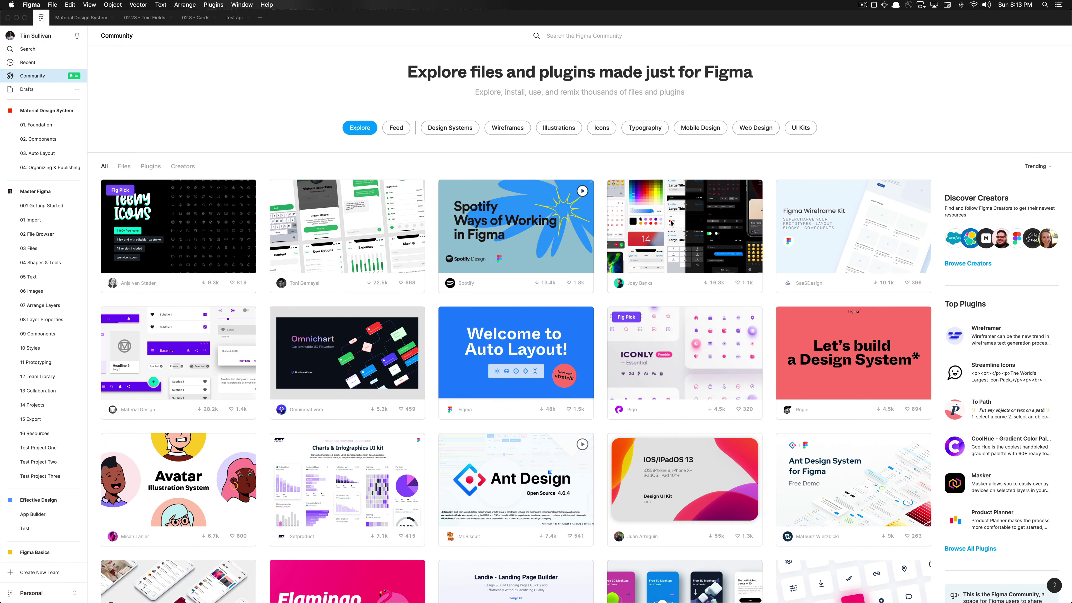
pyautogui.click(124, 166)
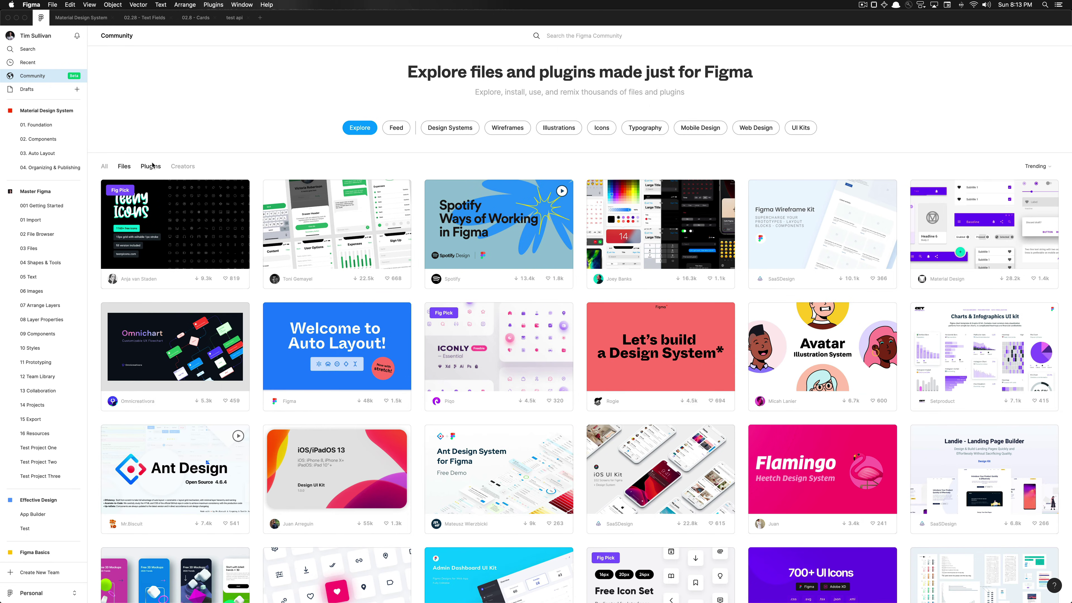
pyautogui.click(153, 166)
pyautogui.click(183, 167)
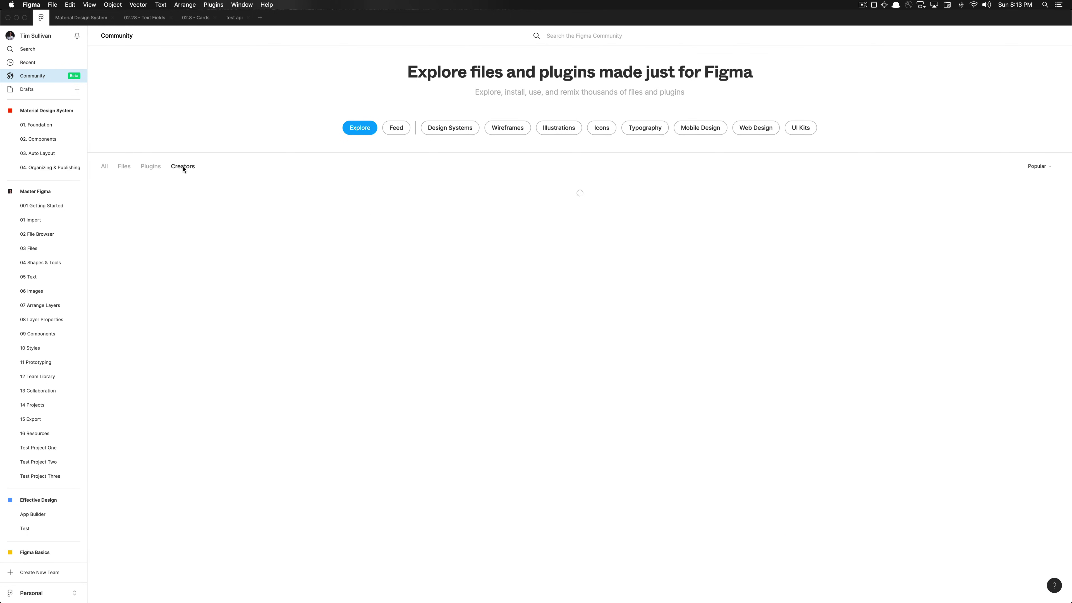
pyautogui.click(151, 167)
pyautogui.click(182, 167)
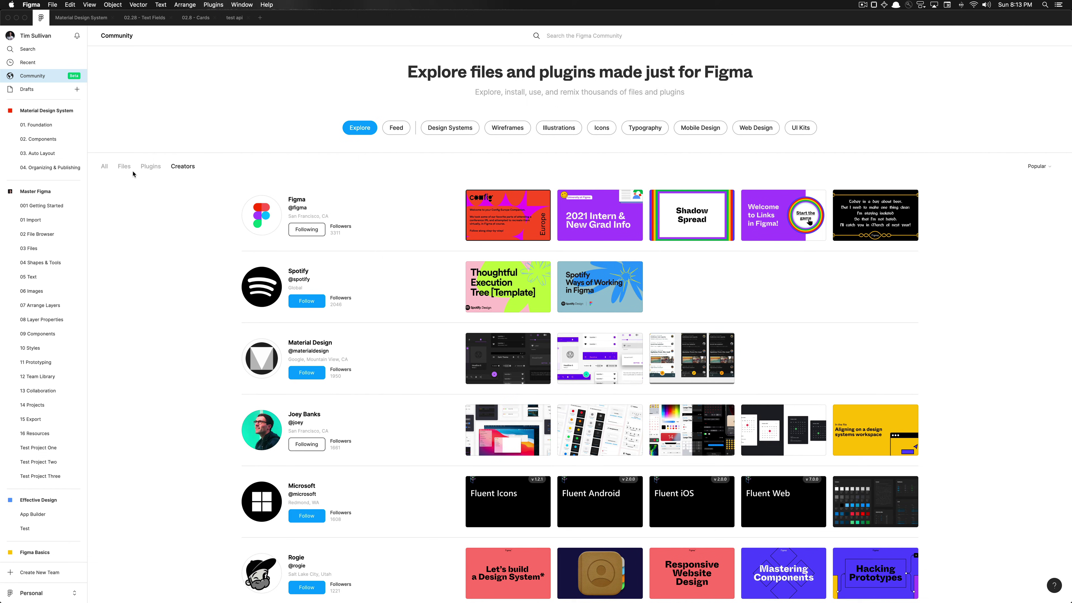
pyautogui.click(124, 166)
pyautogui.click(183, 168)
pyautogui.click(124, 167)
pyautogui.click(182, 167)
# Sort the creators by Recent, then back to Popular, and scroll through the list.
pyautogui.click(1035, 167)
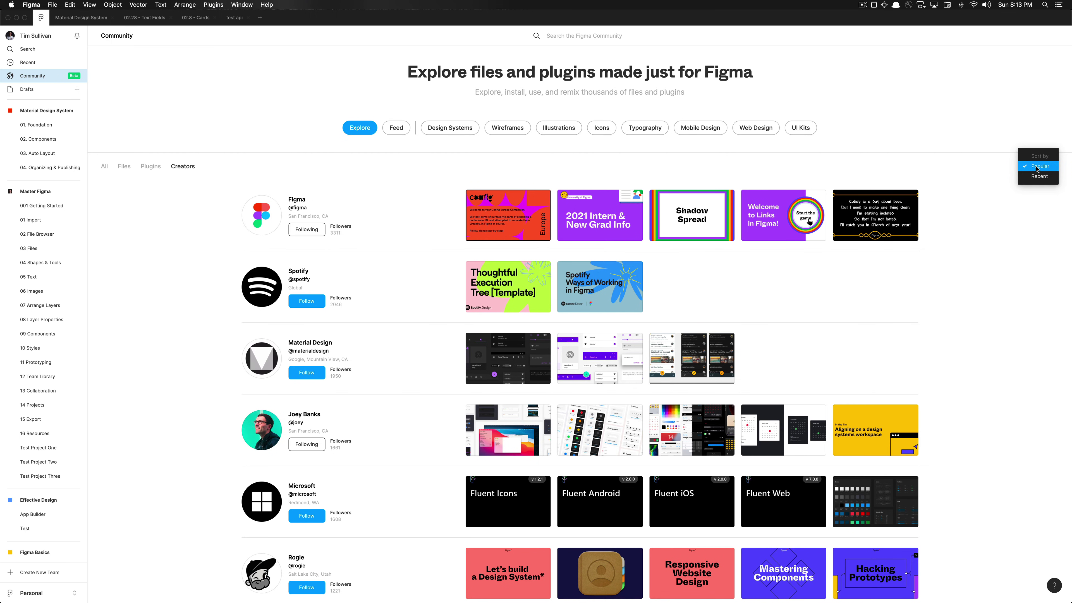
pyautogui.click(1037, 168)
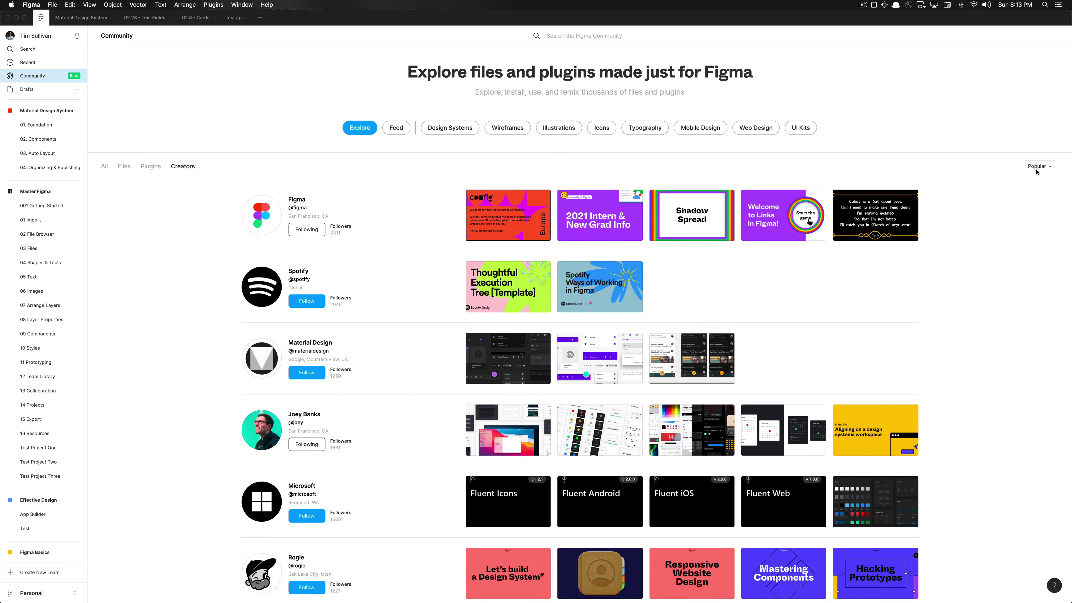
pyautogui.click(1038, 166)
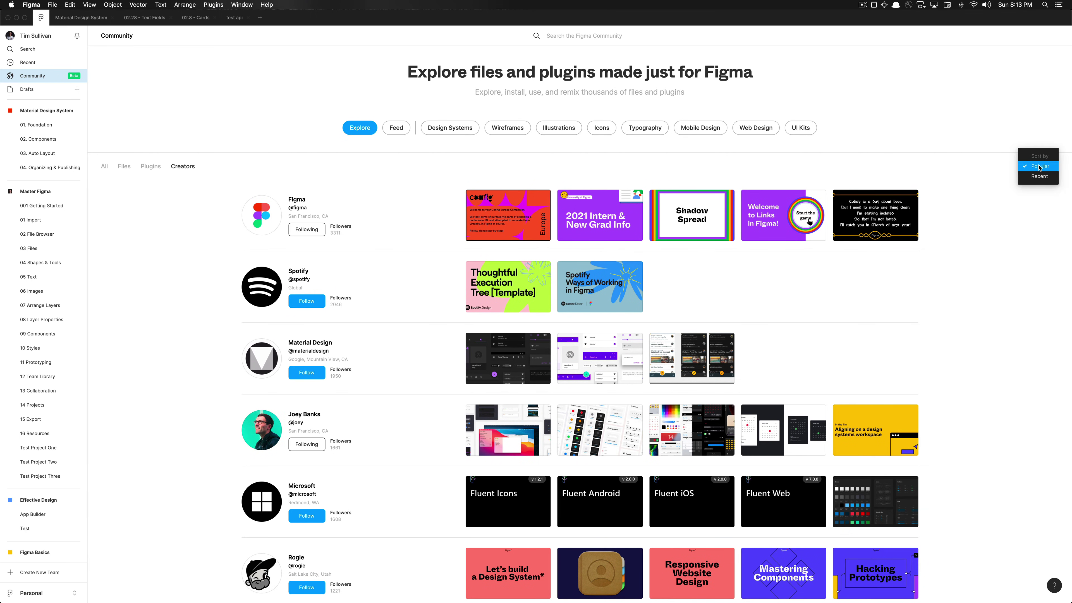
pyautogui.click(1041, 180)
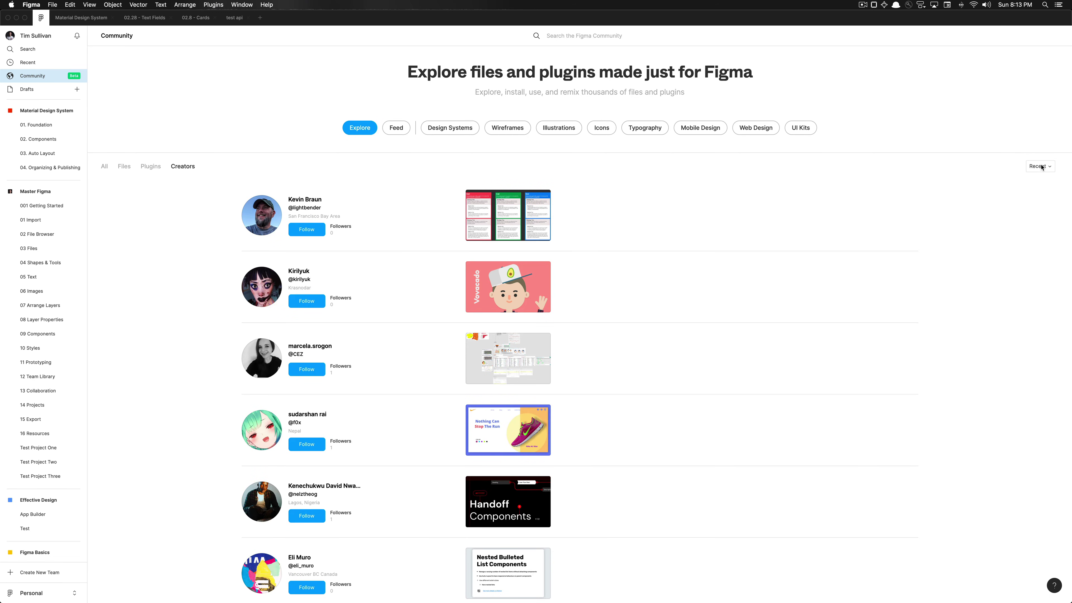
pyautogui.click(1041, 166)
pyautogui.click(1038, 153)
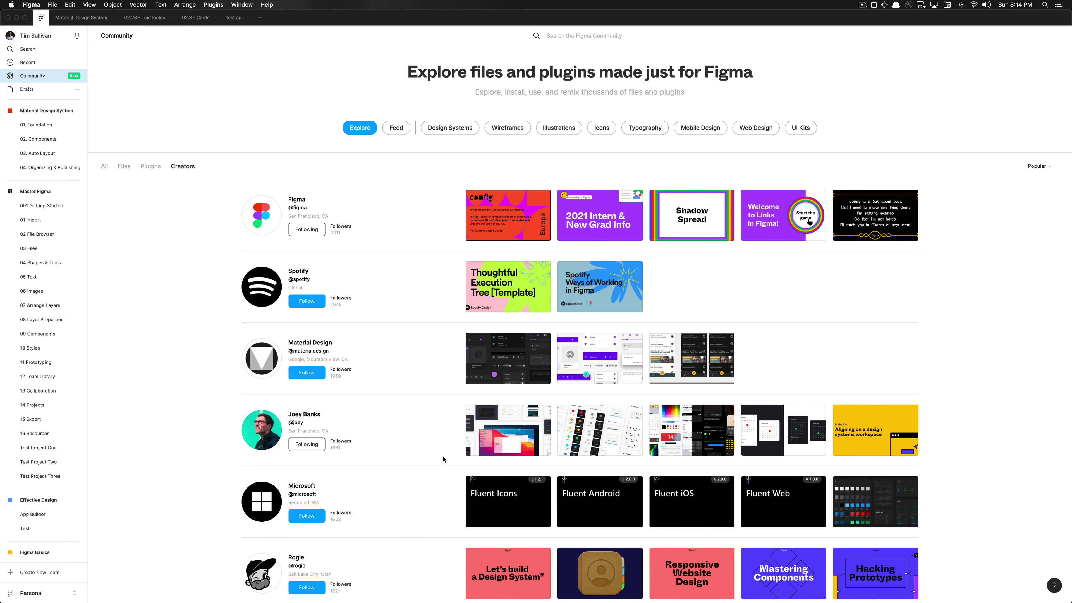
pyautogui.scroll(-15, 443, 458)
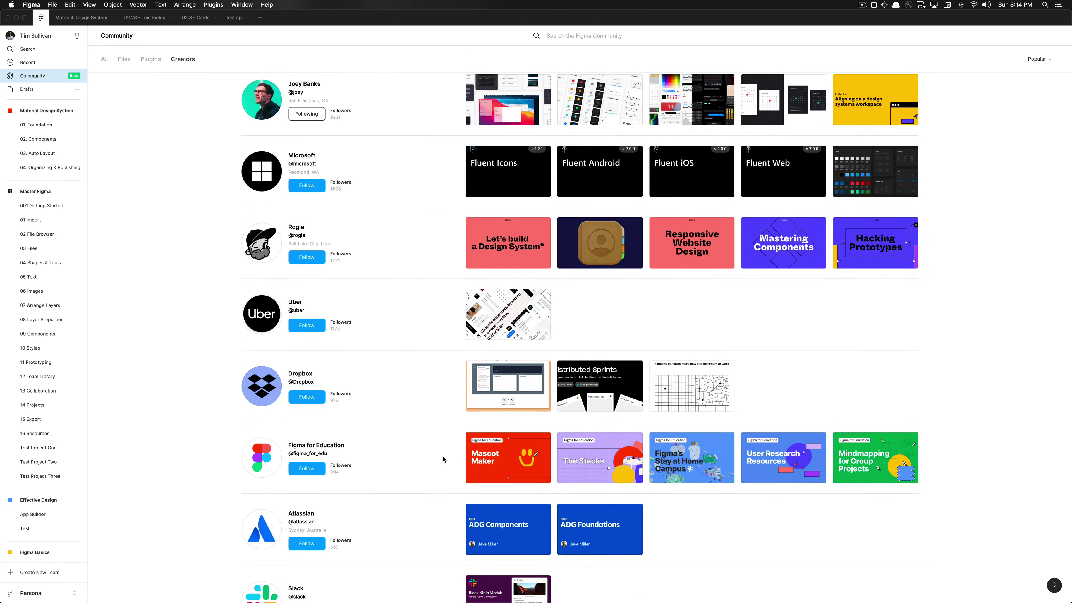
pyautogui.scroll(-1, 443, 459)
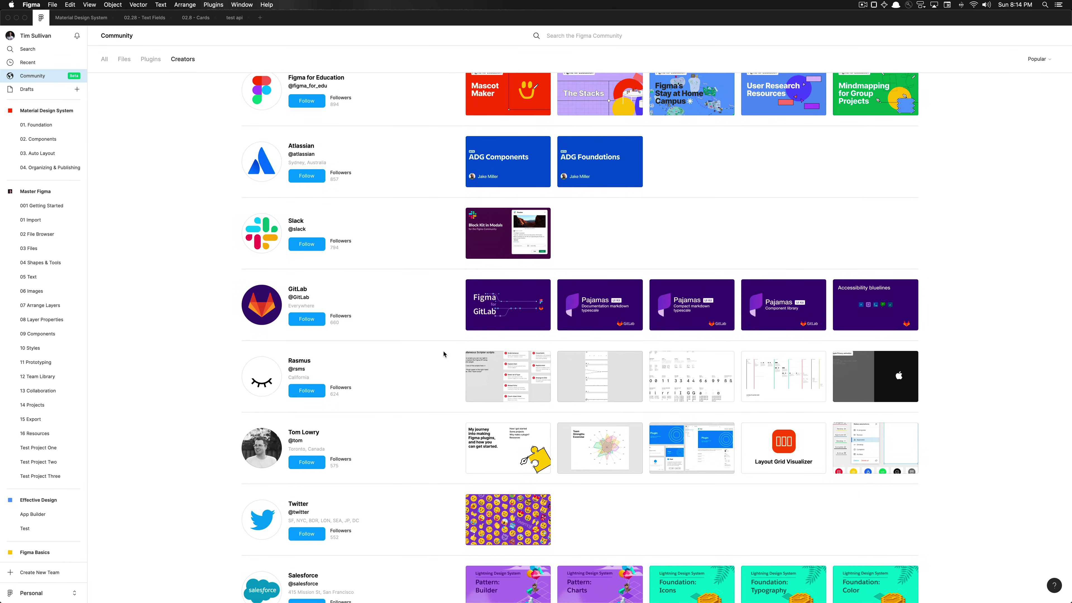
pyautogui.scroll(15, 444, 354)
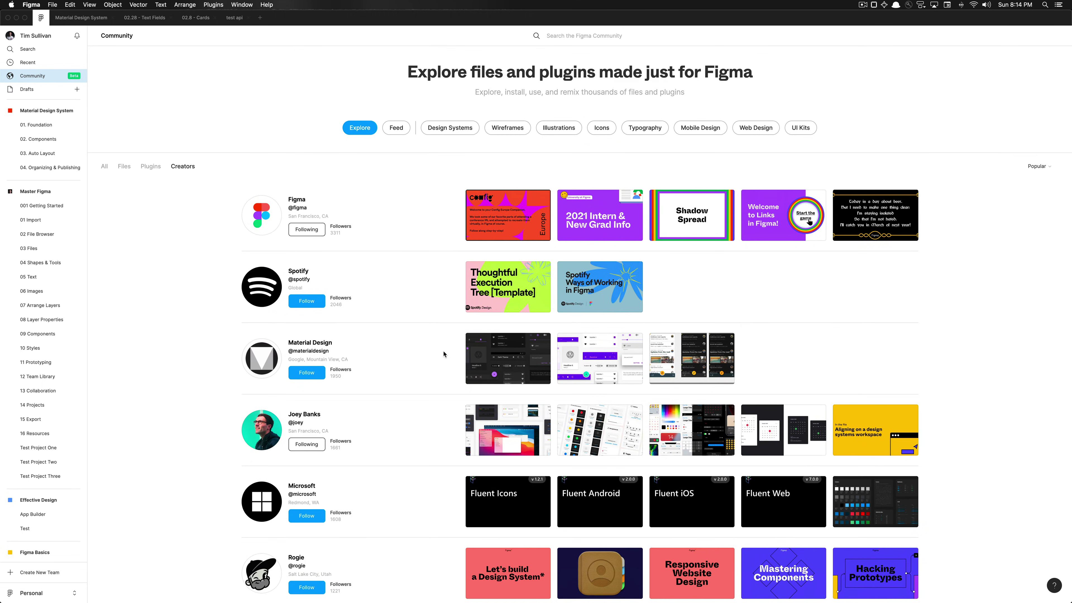
# Narrow Community to illustration files and open the Avatar Illustration System file page.
pyautogui.click(124, 166)
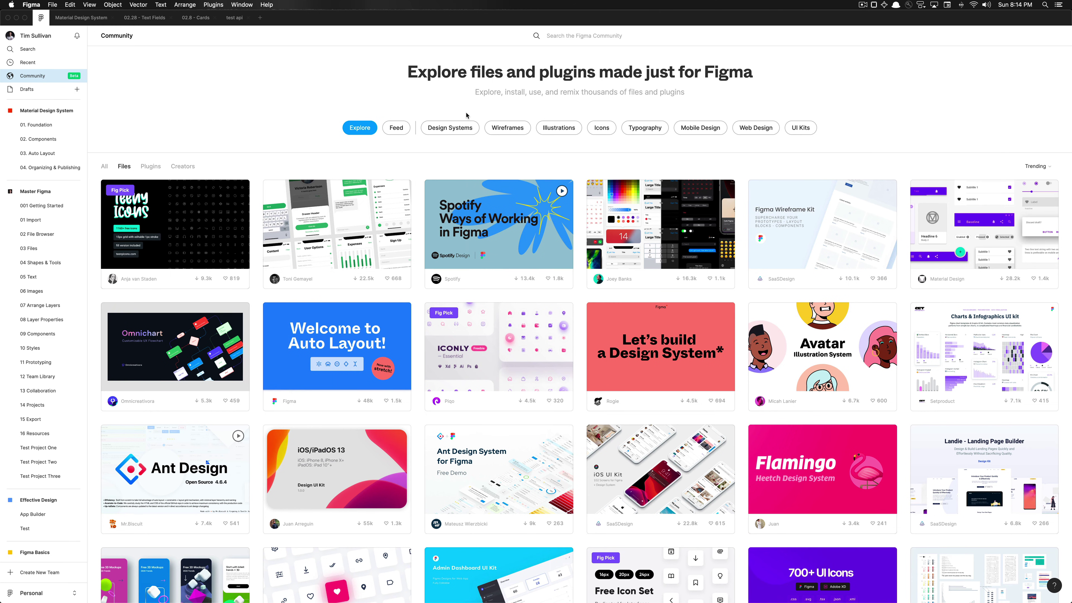
pyautogui.click(569, 129)
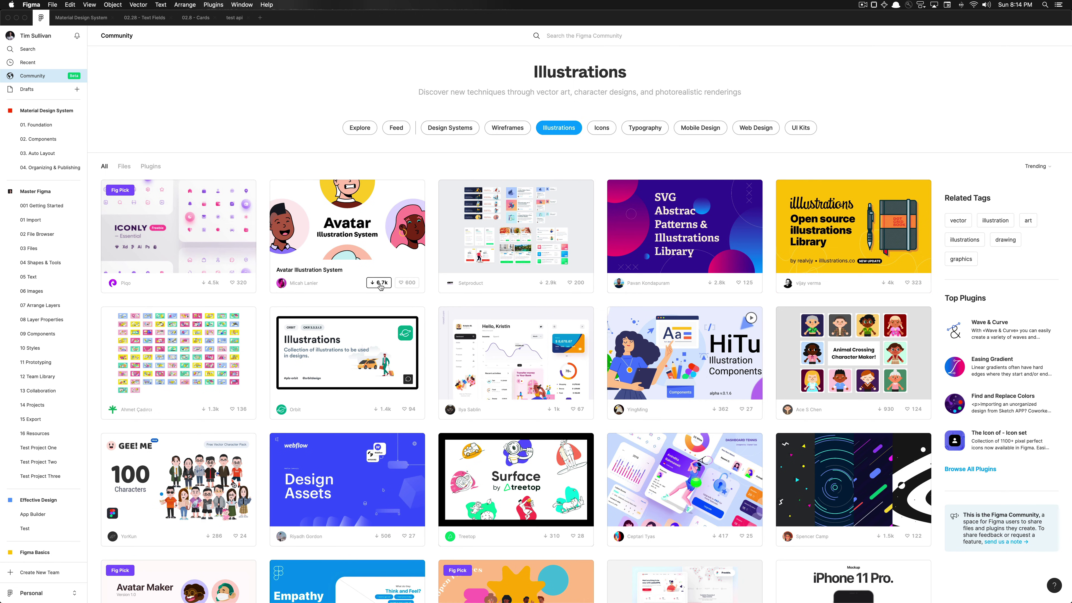
pyautogui.click(331, 284)
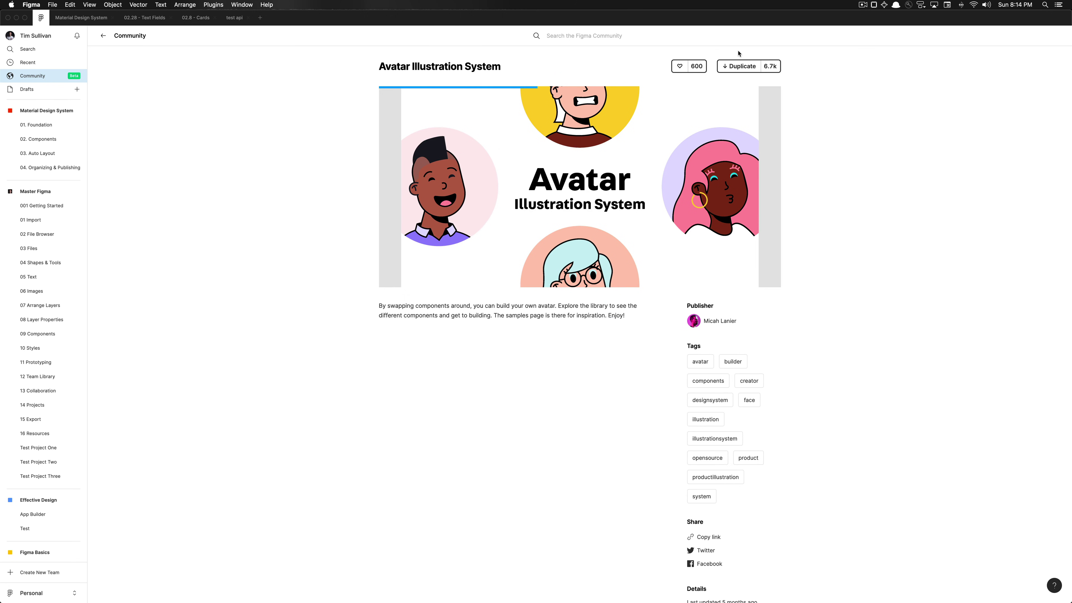
# Preview the file's Library and Samples pages and zoom twice into the sample avatars.
pyautogui.scroll(-2, 774, 175)
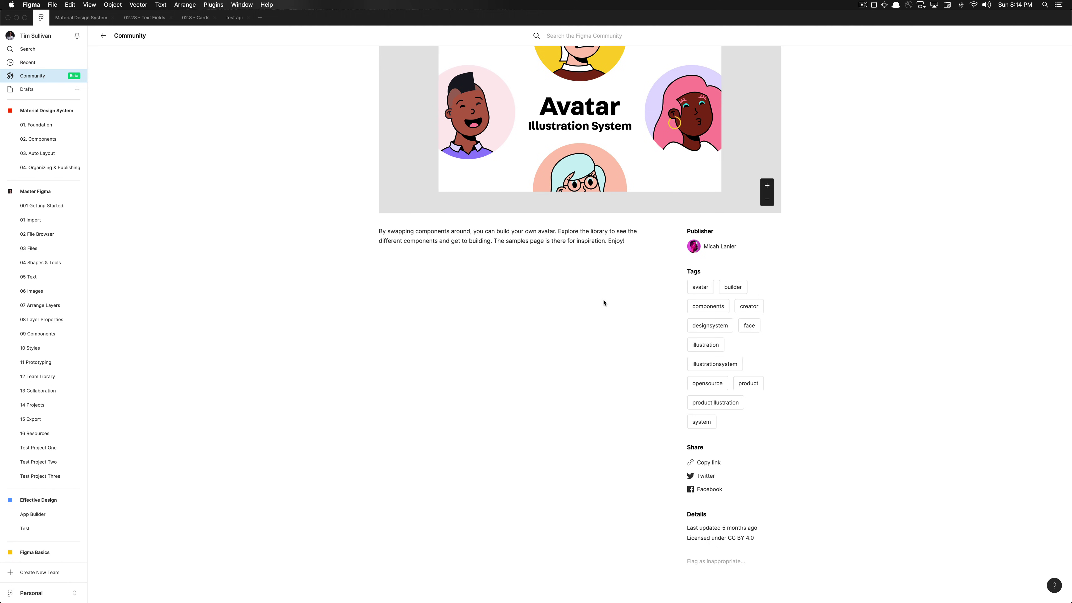
pyautogui.scroll(2, 603, 303)
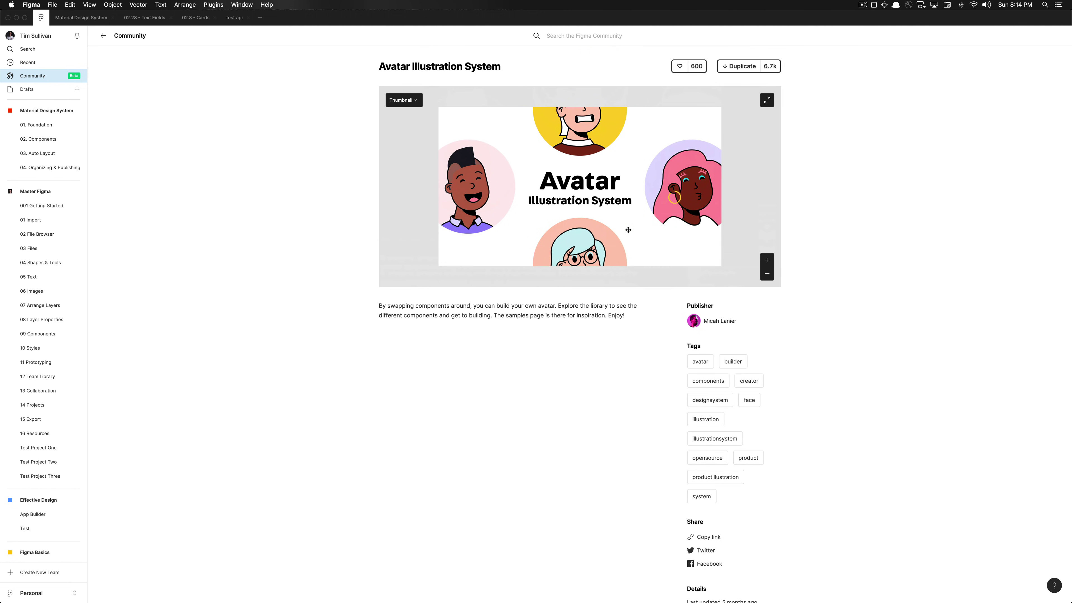
pyautogui.click(417, 101)
pyautogui.click(414, 136)
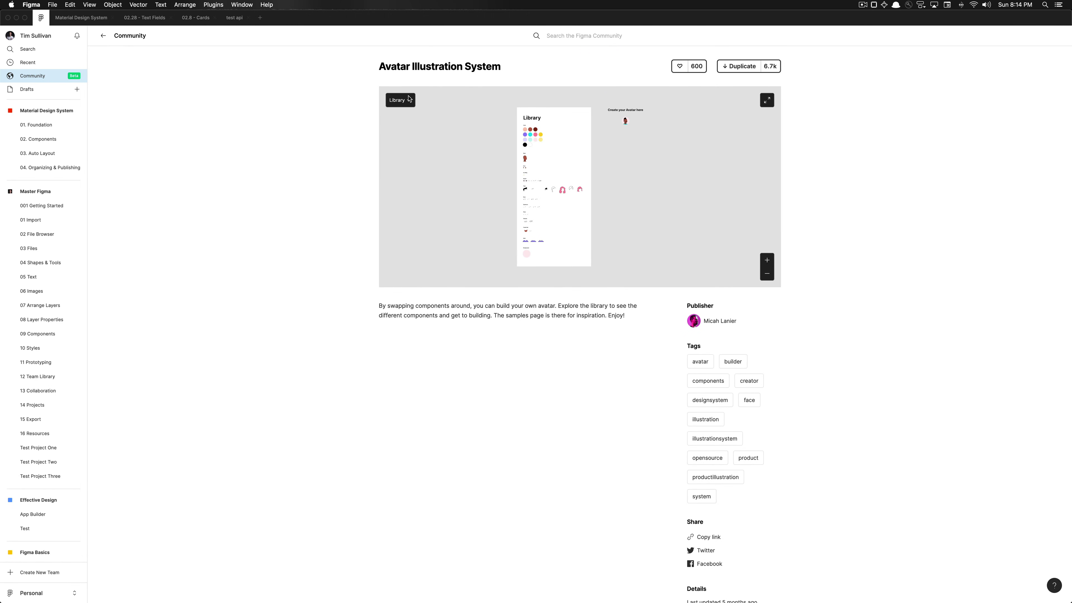
pyautogui.click(409, 101)
pyautogui.click(410, 146)
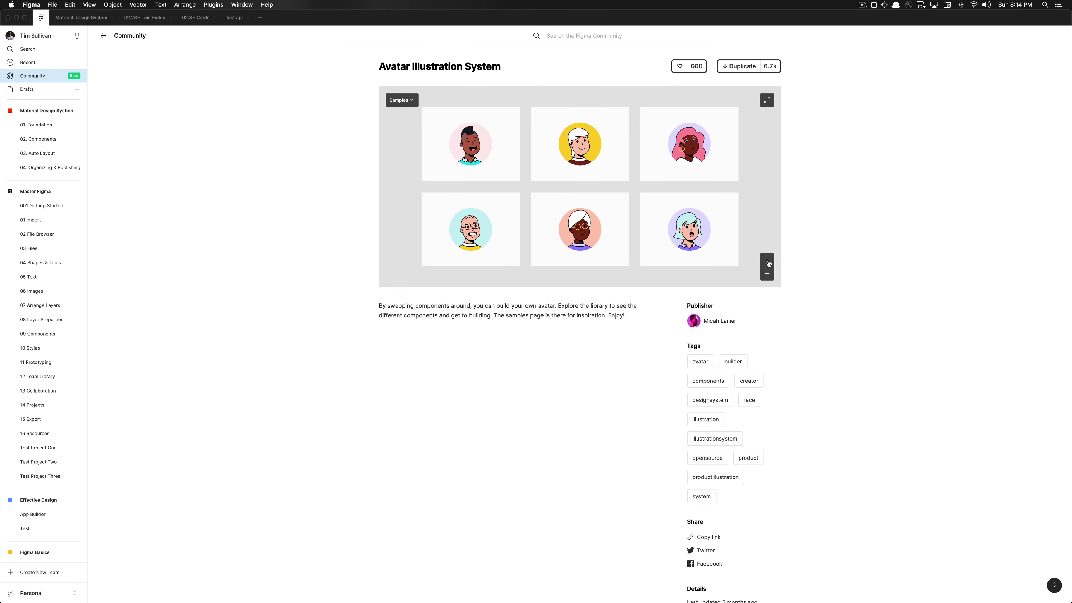
pyautogui.click(767, 260)
pyautogui.click(767, 260)
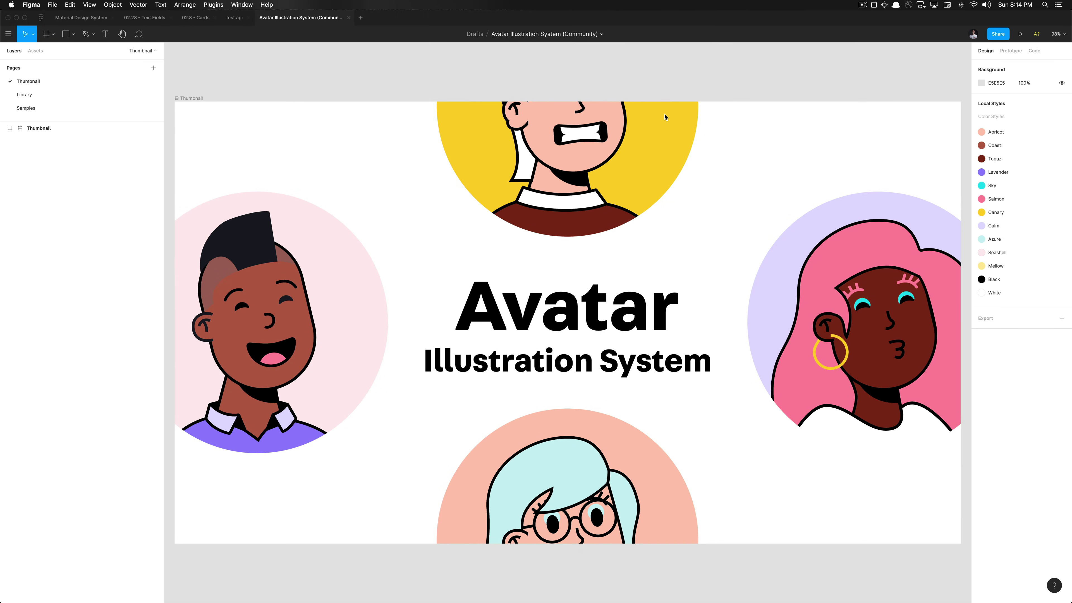
# Return to the file's Community page, scroll to Details, and view the CC BY 4.0 licence in the browser.
pyautogui.hotkey('ctrl', 'Tab')
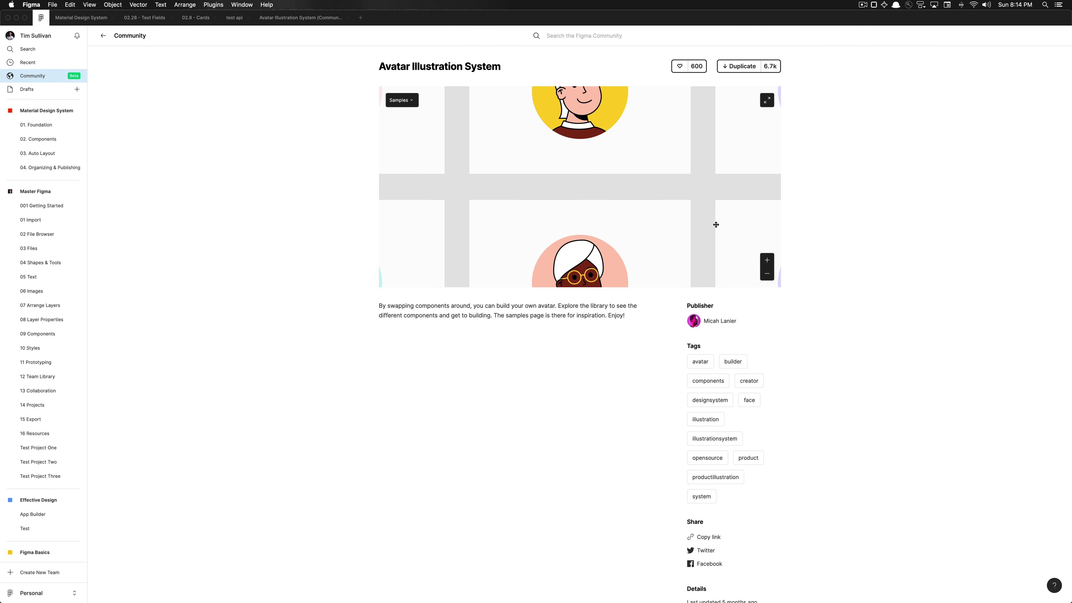
pyautogui.scroll(-3, 633, 466)
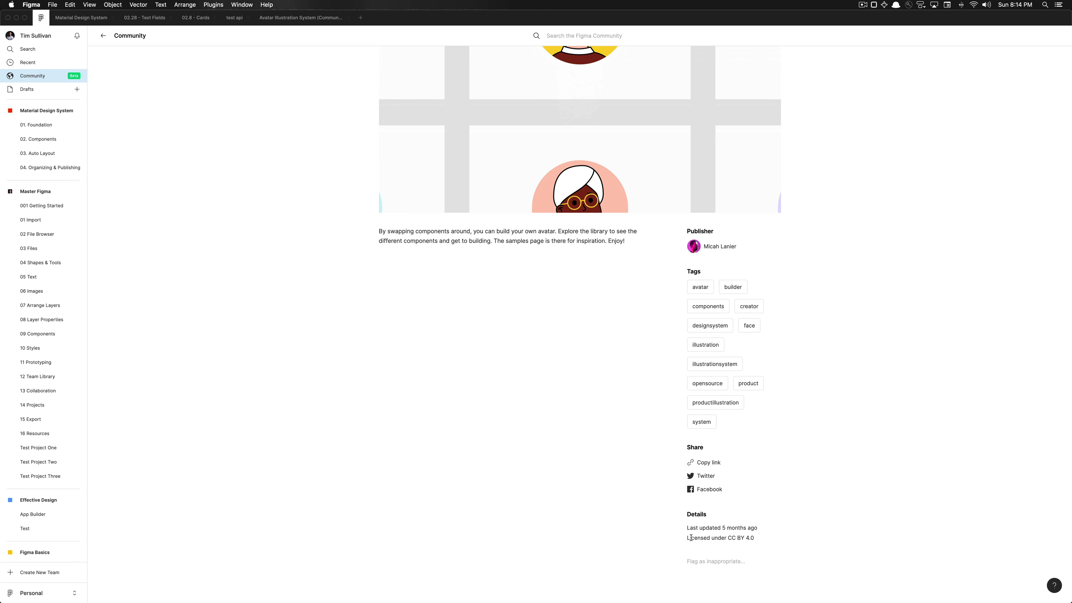
pyautogui.scroll(3, 694, 528)
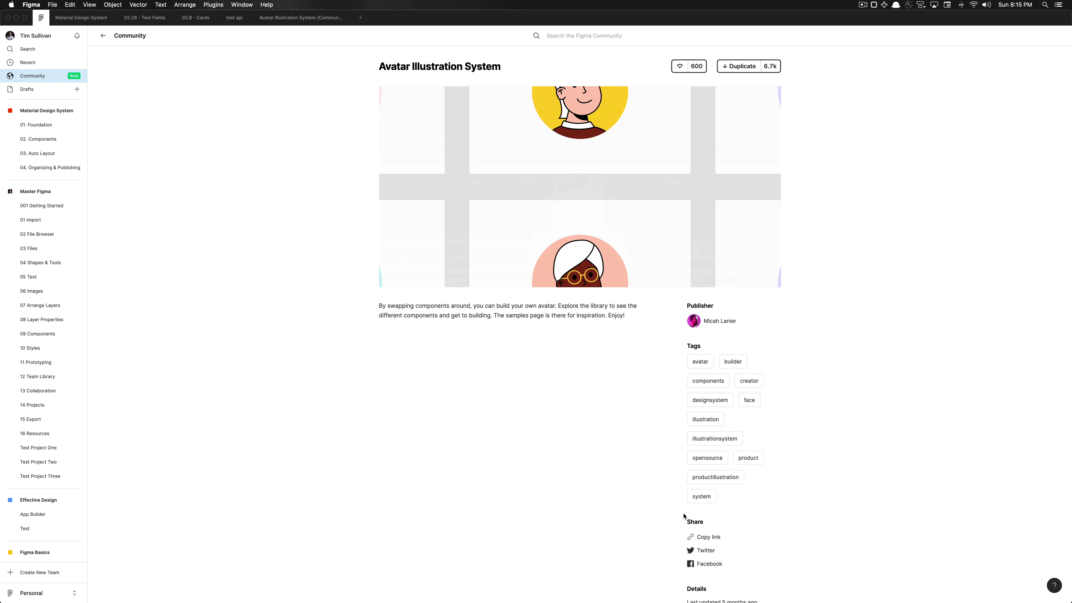
pyautogui.scroll(-3, 700, 520)
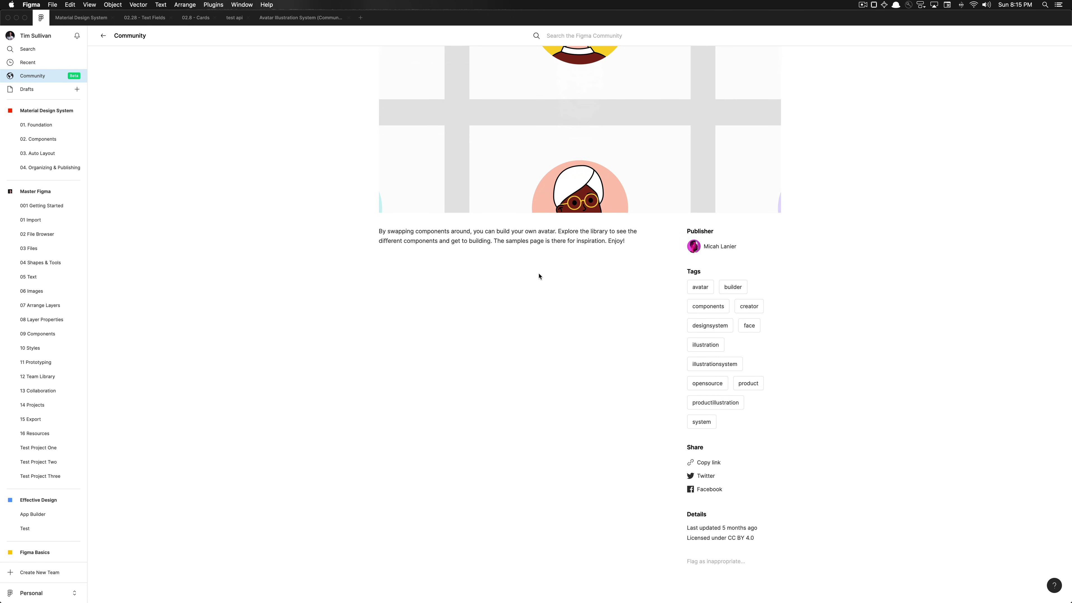
pyautogui.scroll(3, 536, 263)
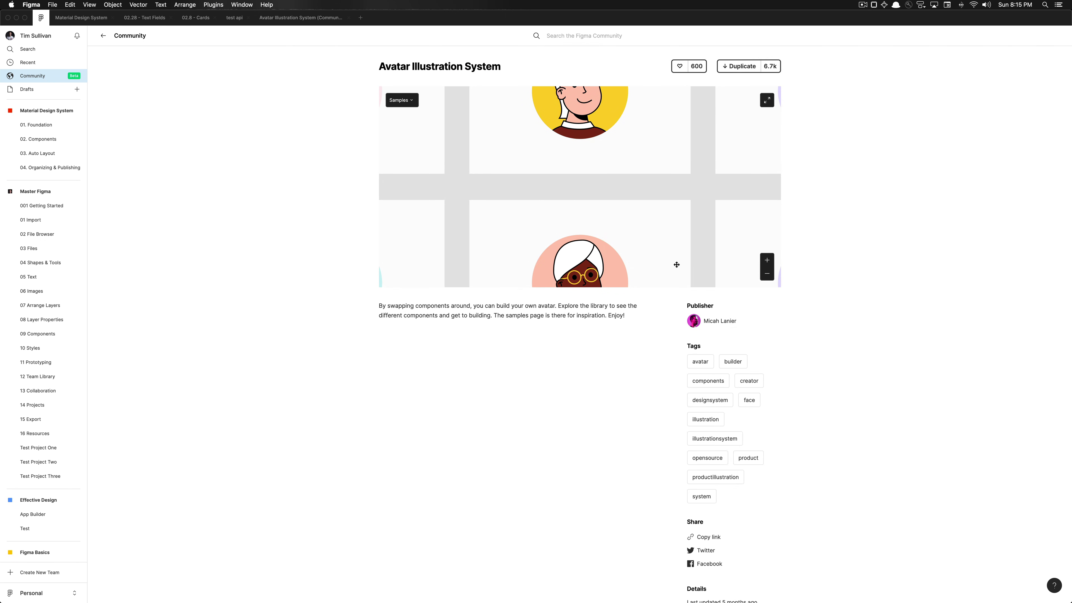
pyautogui.scroll(-3, 676, 265)
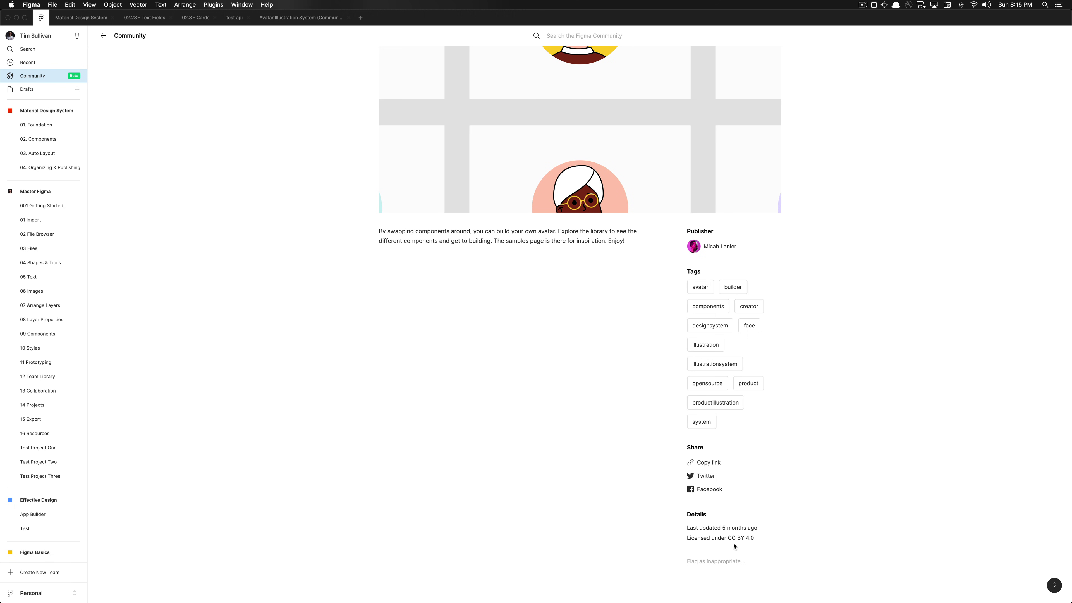
pyautogui.press('super+Tab')
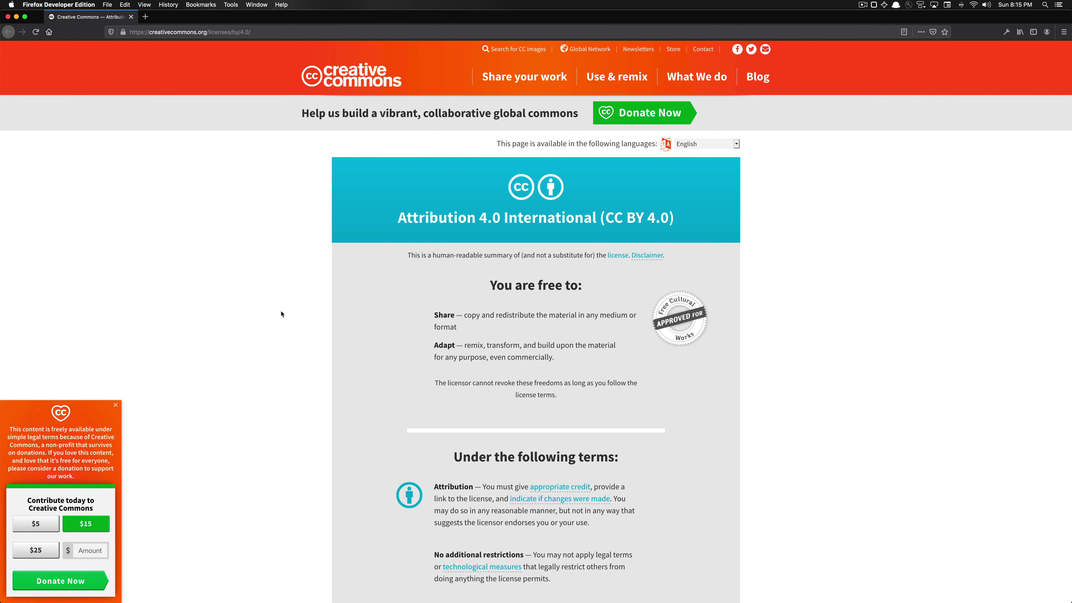
# Highlight the 'You are free to:' heading, then quit Firefox and close all its tabs.
pyautogui.moveTo(491, 284); pyautogui.dragTo(592, 305)
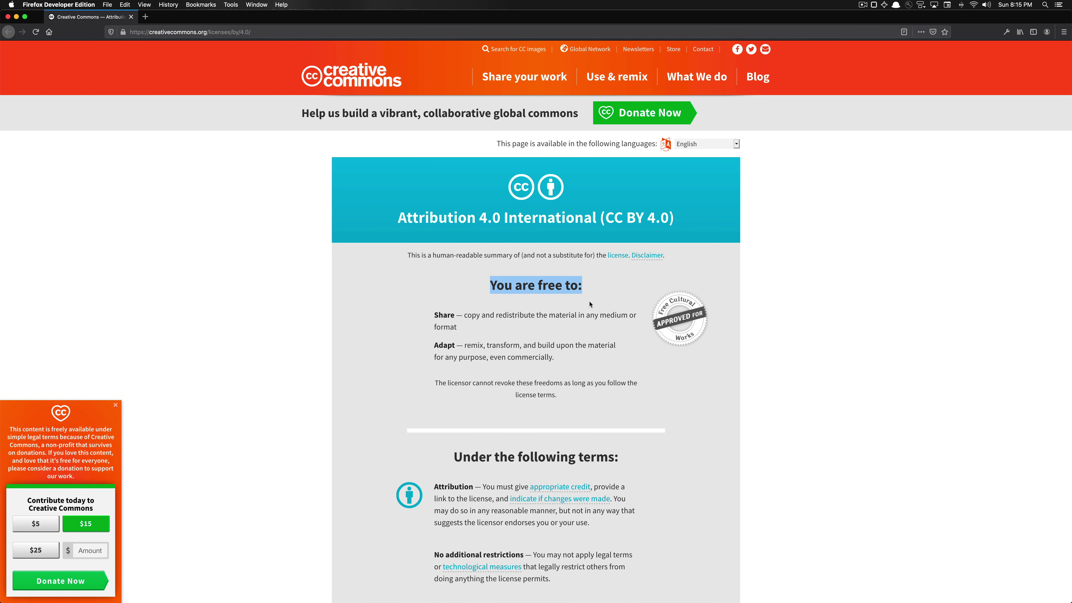
pyautogui.click(591, 310)
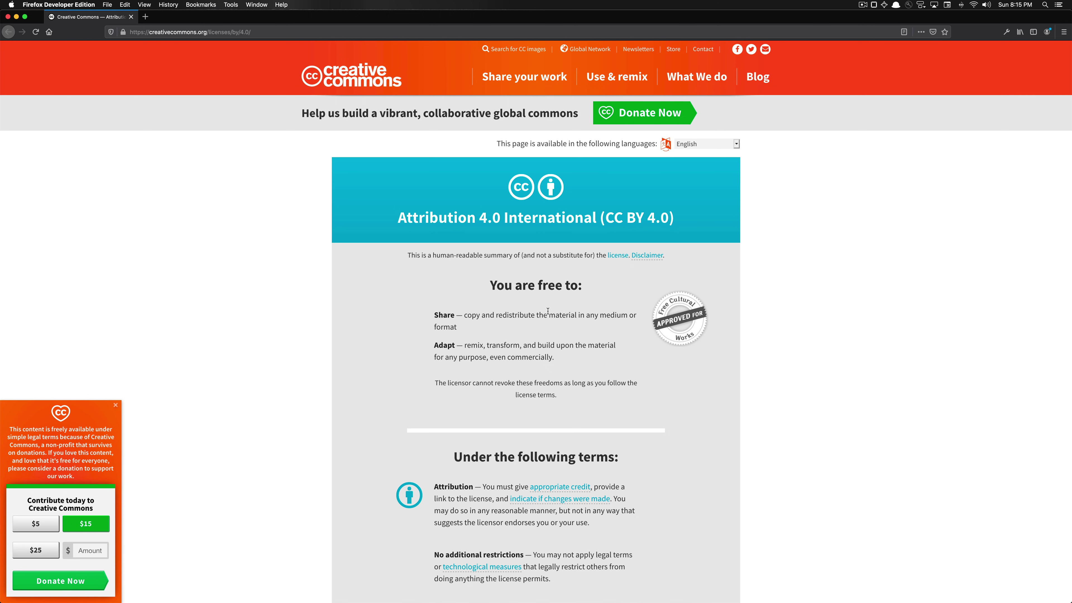
pyautogui.press('super+q')
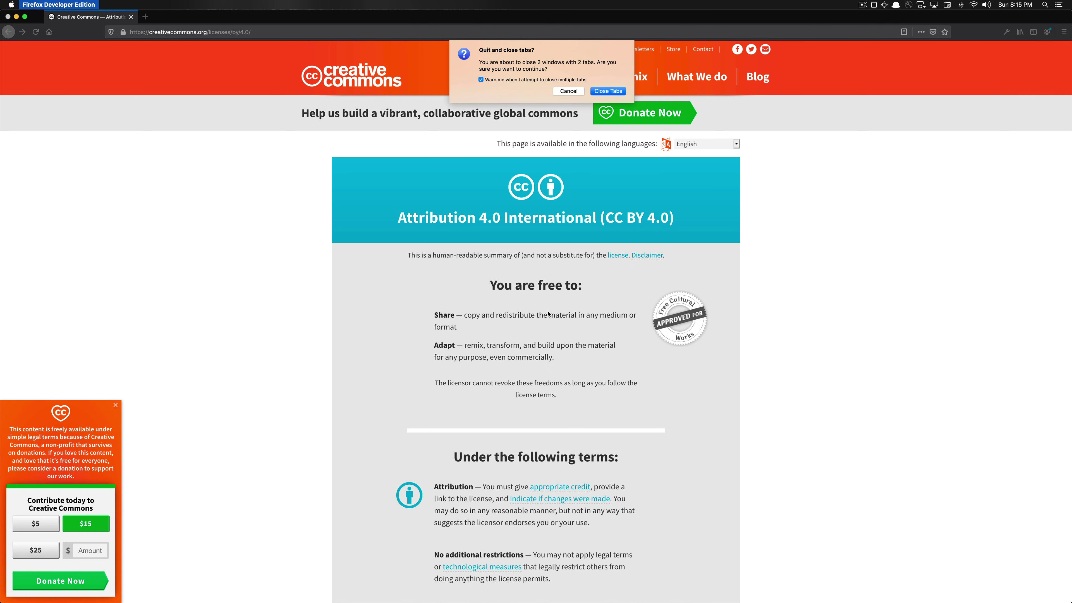
pyautogui.click(607, 91)
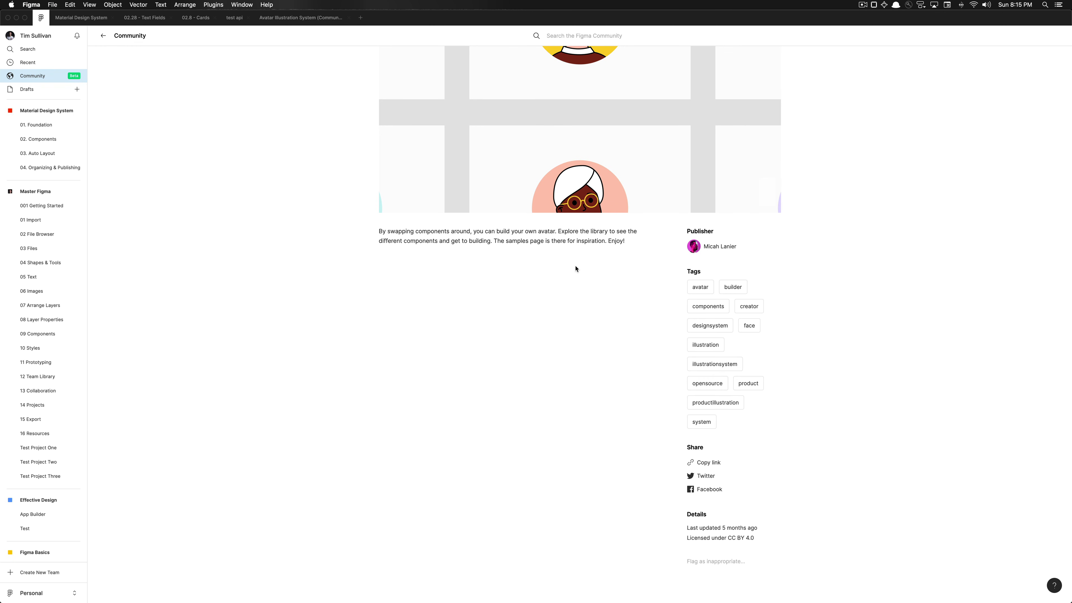
# Switch to the duplicated Avatar Illustration System file tab and view its Library page of colour styles.
pyautogui.scroll(3, 576, 268)
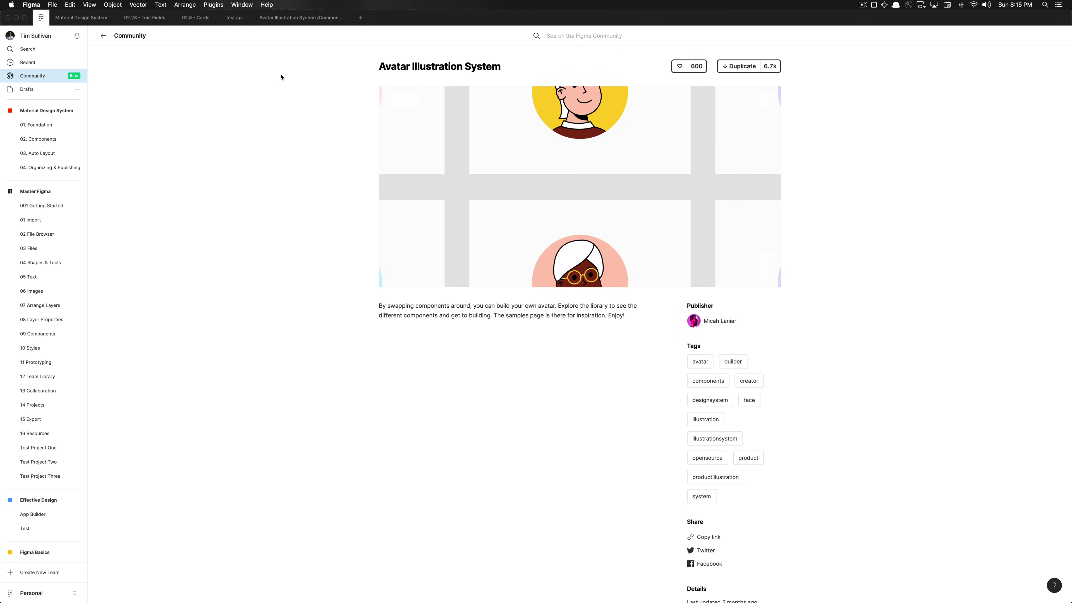
pyautogui.click(288, 18)
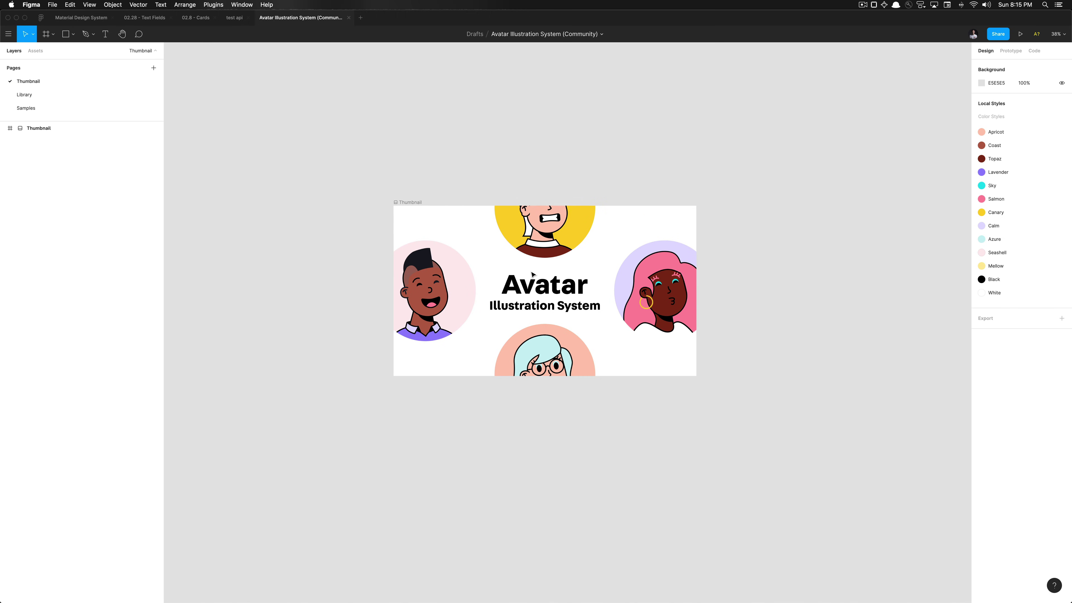
pyautogui.click(110, 96)
pyautogui.scroll(-3, 304, 113)
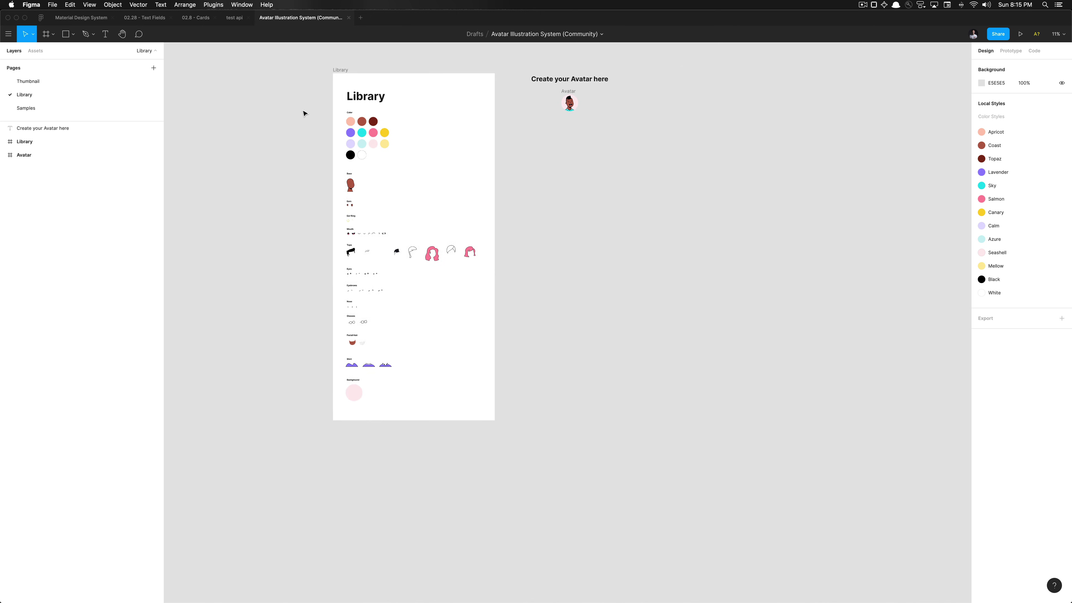